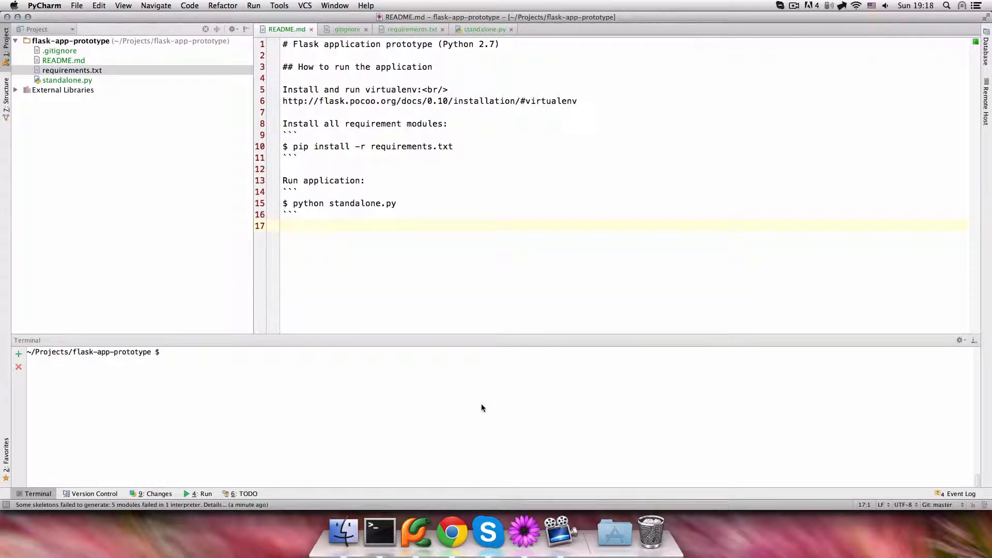
# - Bring Chrome forward to the Flask Installation docs at the virtualenv section
pyautogui.click(452, 531)
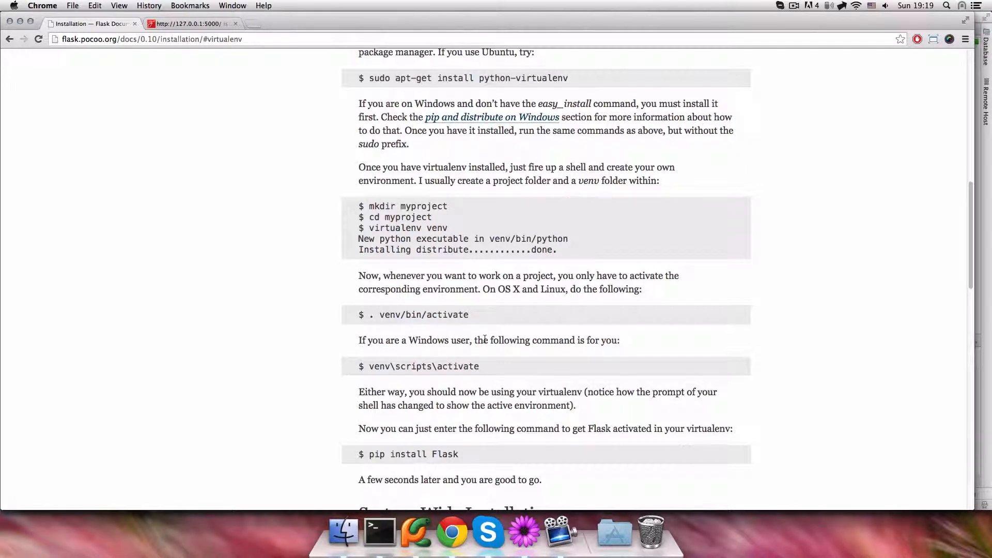
pyautogui.scroll(1, 400, 307)
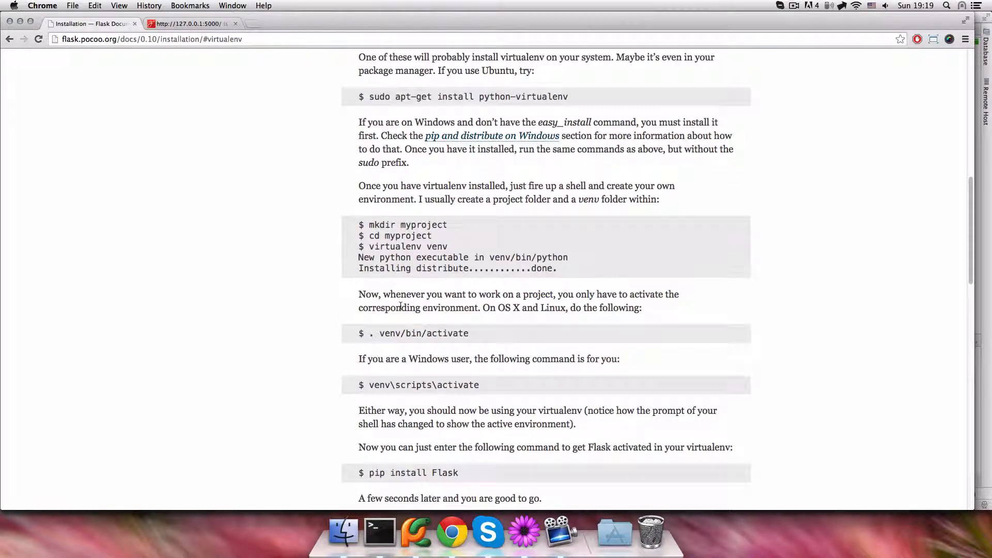
pyautogui.scroll(1, 399, 308)
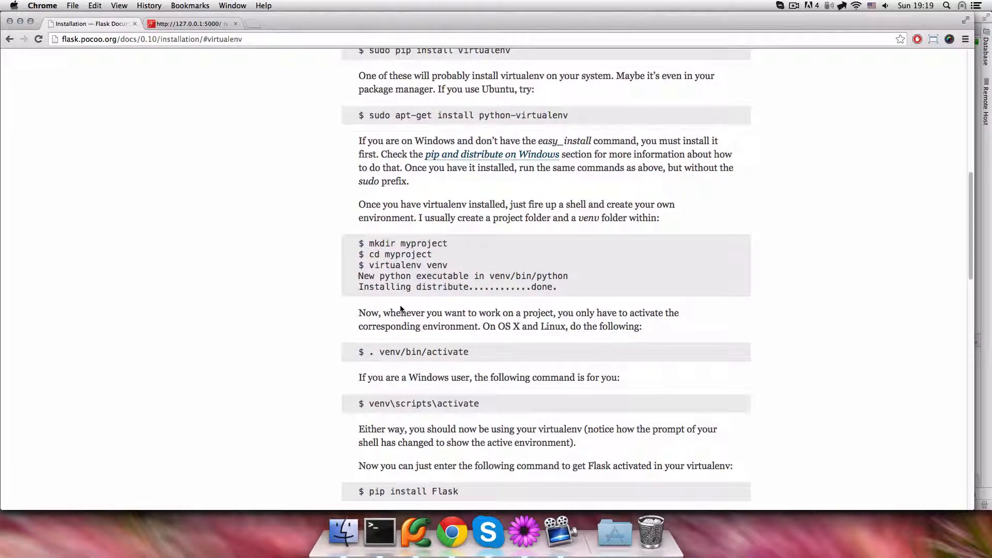
pyautogui.scroll(4, 399, 308)
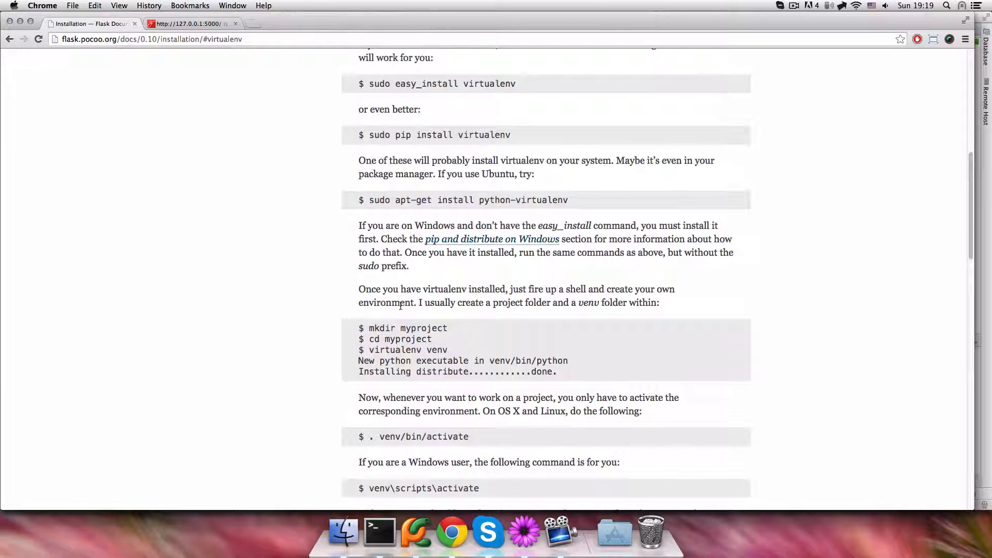
pyautogui.scroll(2, 400, 305)
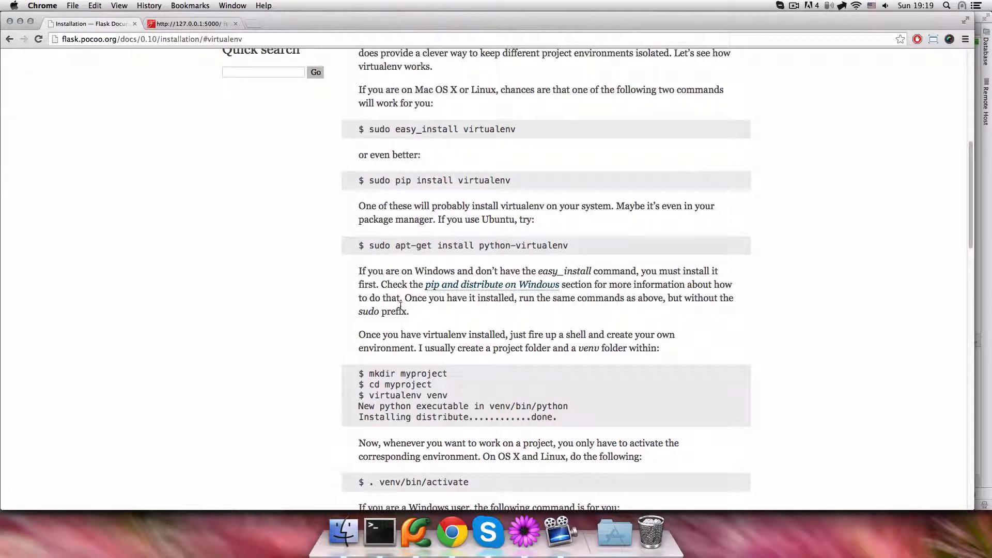
pyautogui.scroll(-2, 400, 304)
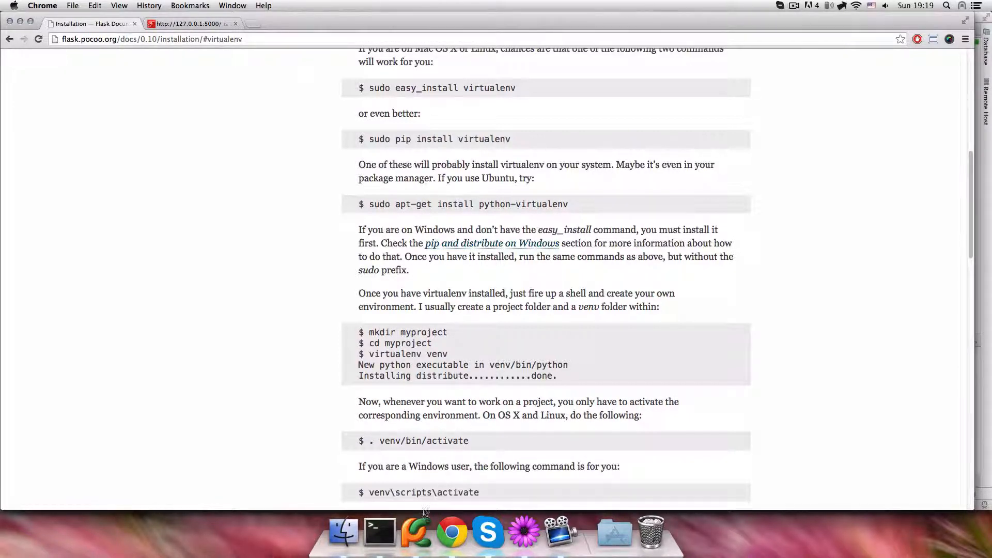
# - Run 'virtualenv venv' in the project Terminal to create the venv folder
pyautogui.click(417, 532)
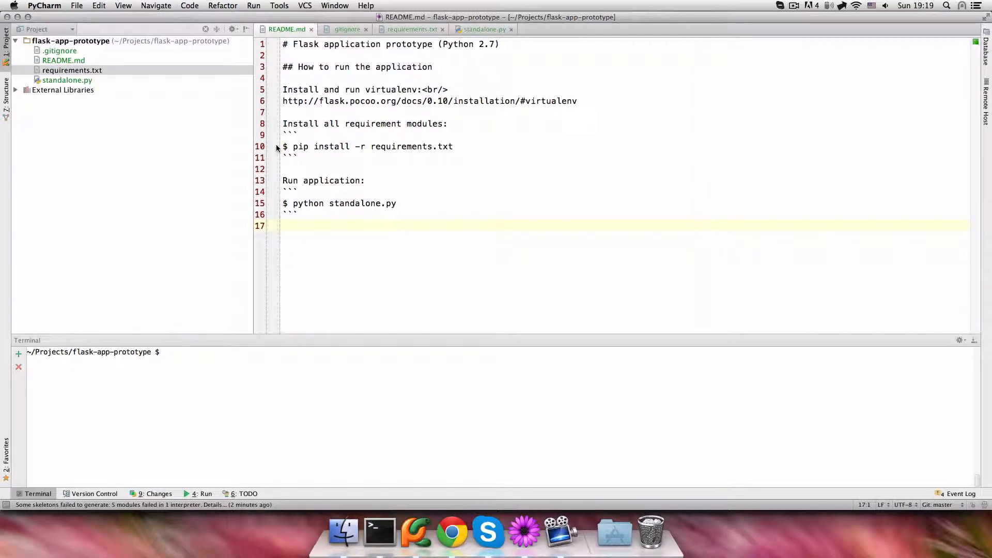
pyautogui.click(251, 360)
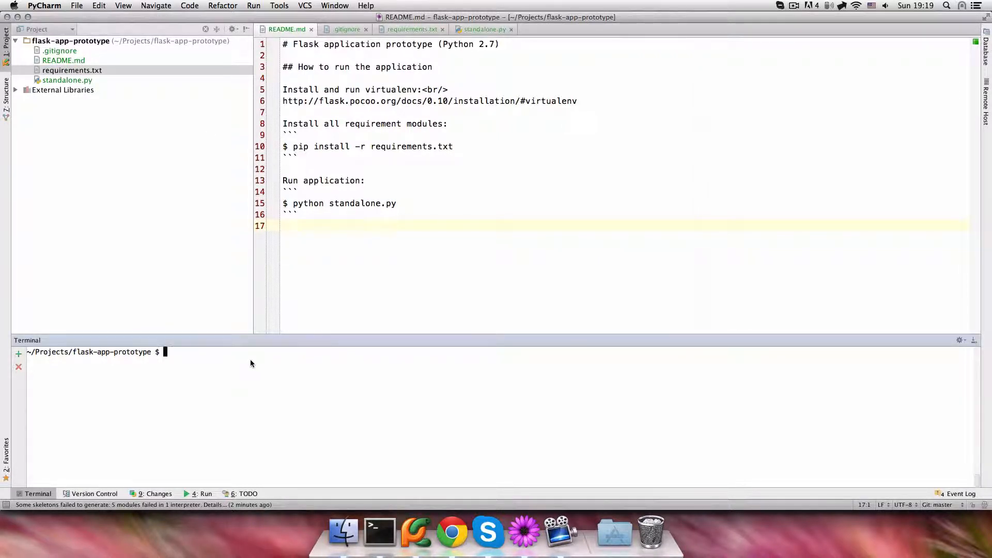
pyautogui.write('virtualenv ')
pyautogui.write('venv')
pyautogui.press('Return')
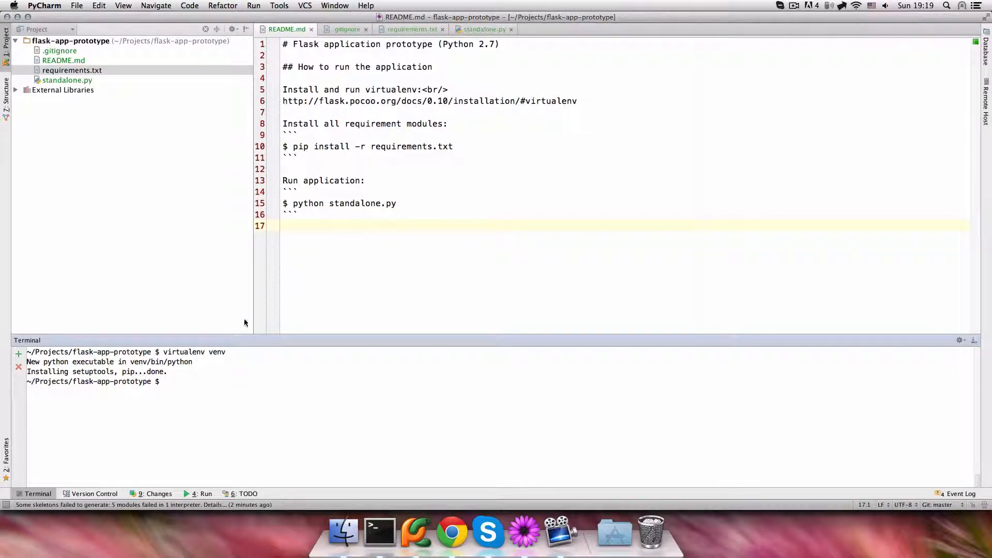
# - Refresh the tree to show venv and add a /venv entry to .gitignore
pyautogui.click(63, 40)
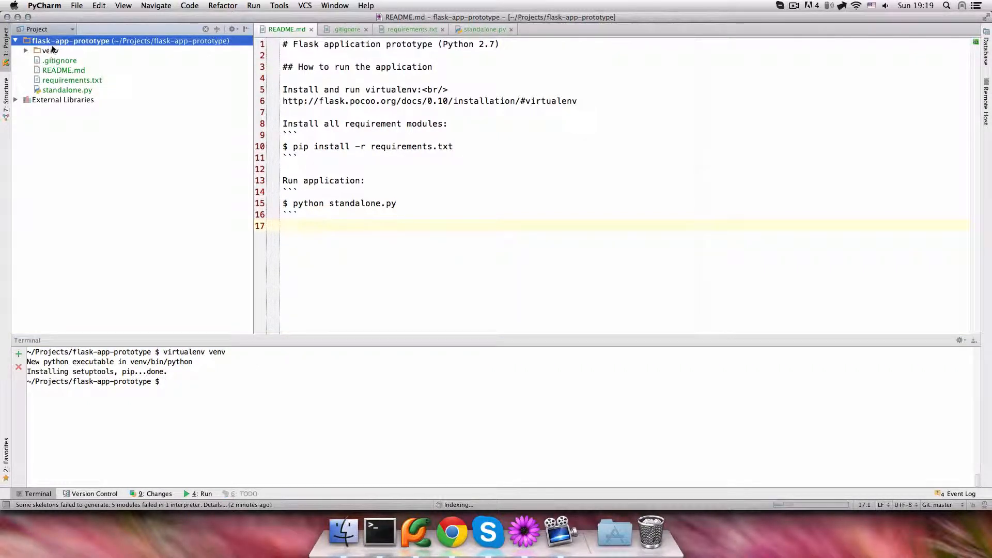
pyautogui.click(26, 50)
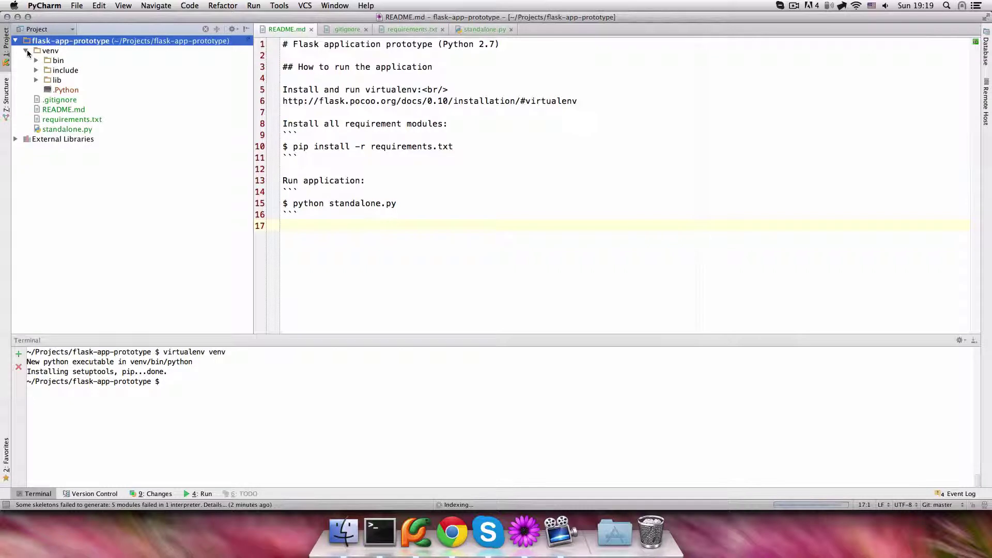
pyautogui.doubleClick(74, 100)
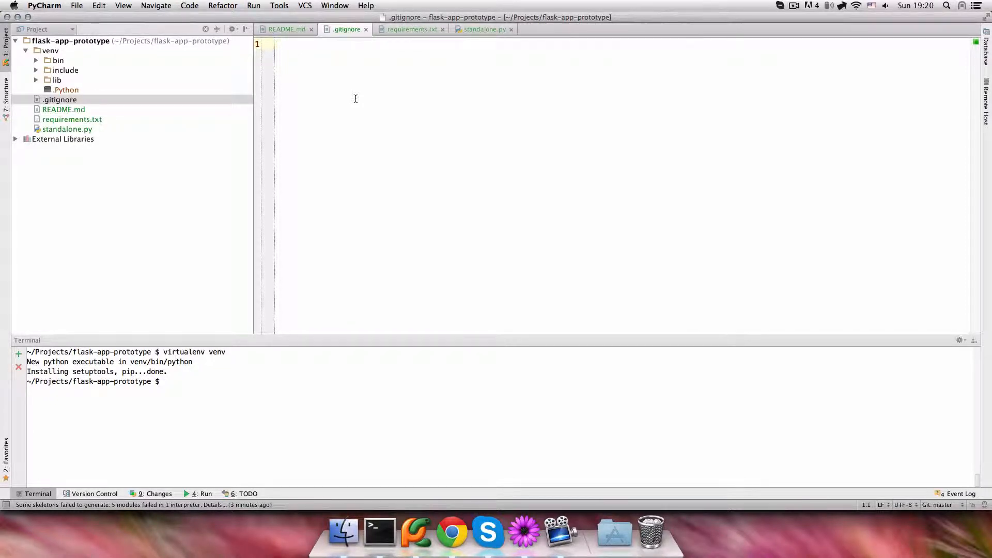
pyautogui.write('venv')
pyautogui.click(279, 44)
pyautogui.write('/')
pyautogui.press('End')
# - Activate venv with '. venv/bin/activate' so the prompt shows (venv)
pyautogui.click(249, 390)
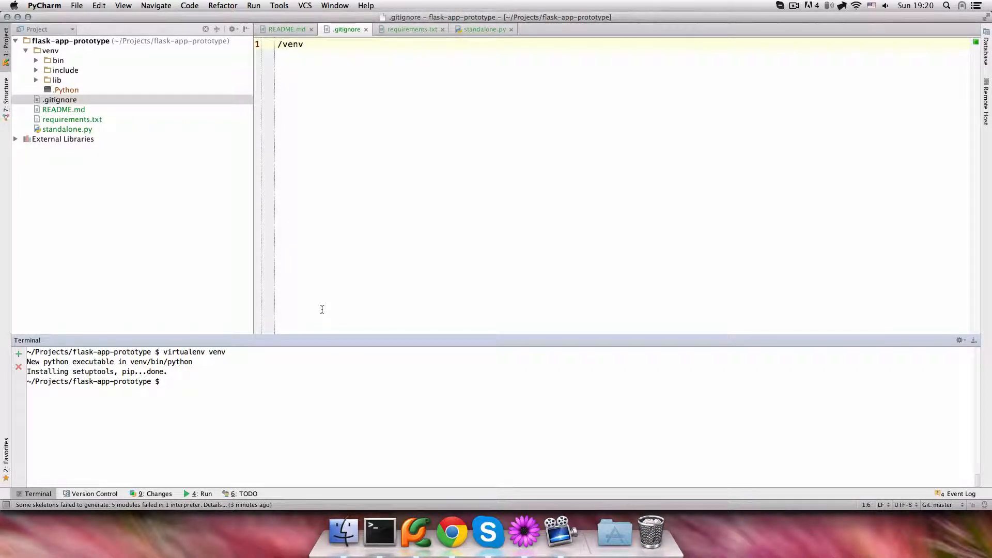
pyautogui.write('. ')
pyautogui.write('venv/bin/acti')
pyautogui.write('vate')
pyautogui.press('Return')
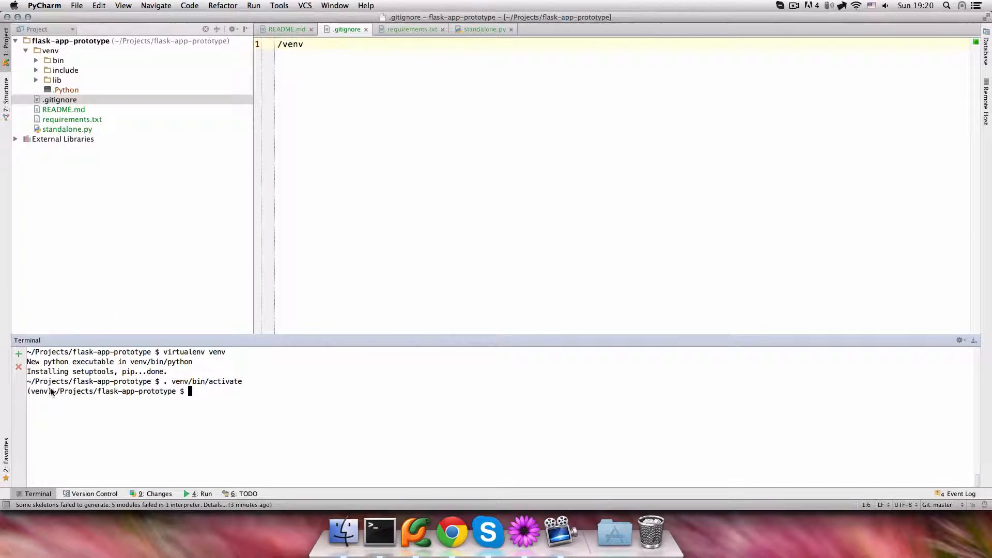
pyautogui.moveTo(51, 391); pyautogui.dragTo(29, 390)
pyautogui.click(231, 401)
pyautogui.write('dea')
pyautogui.write('ivate')
# - Deactivate the environment, then recall and rerun the activation command
pyautogui.press('Return')
pyautogui.press('Up')
pyautogui.press('Up')
pyautogui.press('Return')
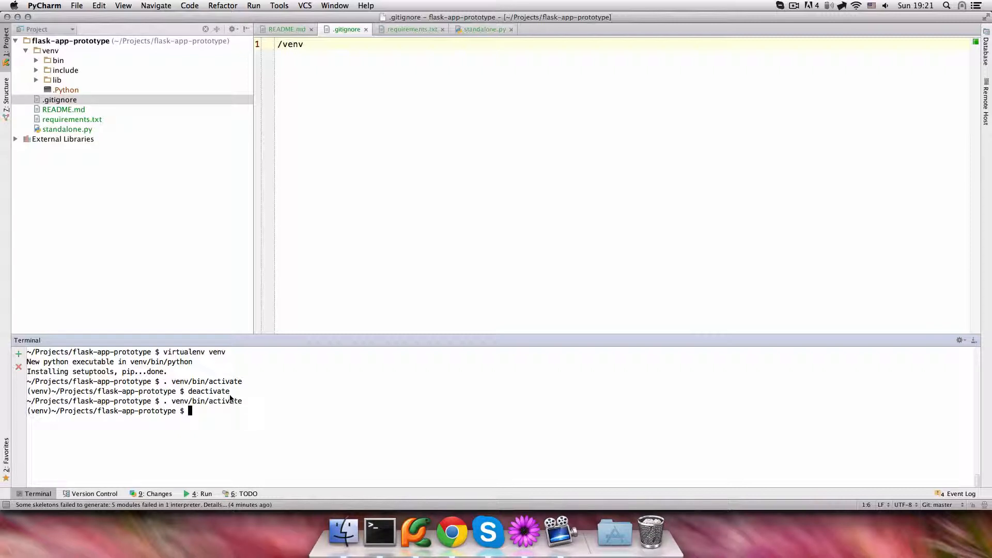
# - Review requirements.txt, then select the pip install -r requirements.txt line in README.md
pyautogui.click(406, 30)
pyautogui.press('super+a')
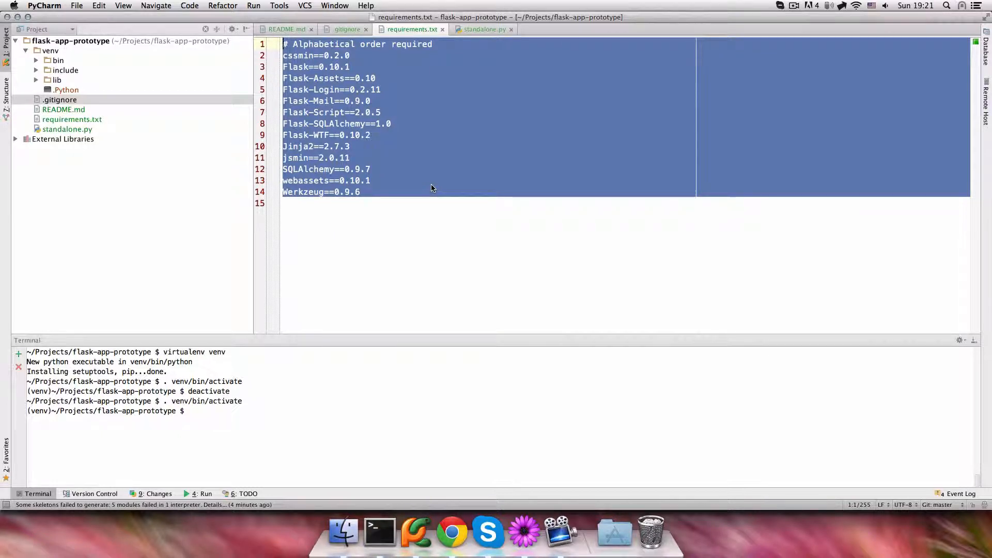
pyautogui.click(427, 79)
pyautogui.click(286, 28)
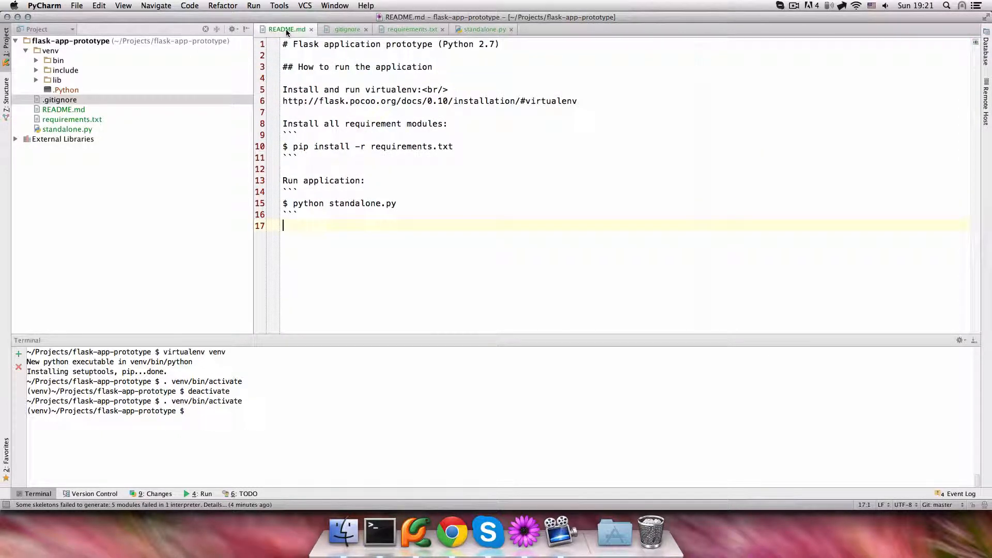
pyautogui.click(292, 147)
pyautogui.moveTo(293, 147); pyautogui.dragTo(455, 146)
pyautogui.press('super+c')
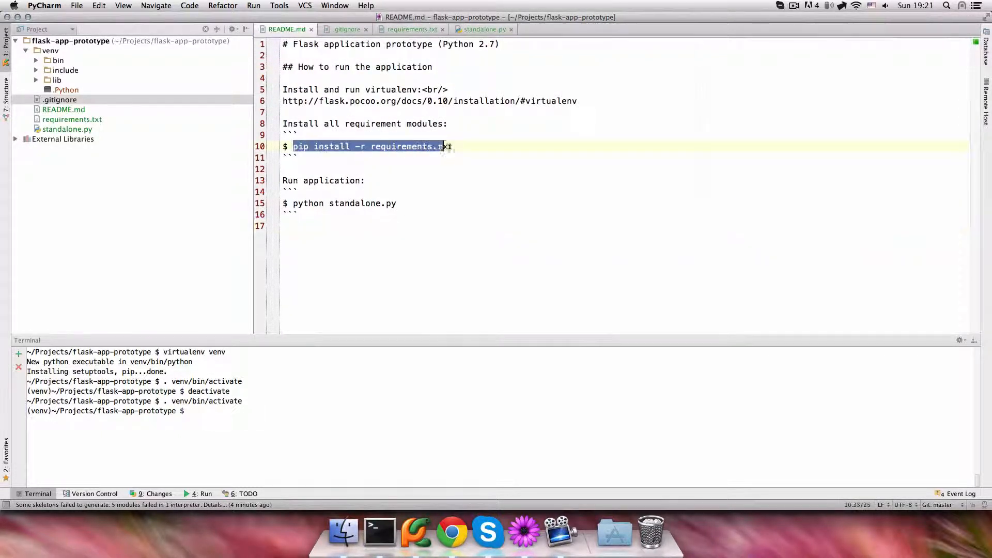
# - Paste and run the pip install command in the venv terminal
pyautogui.click(258, 412)
pyautogui.press('super+v')
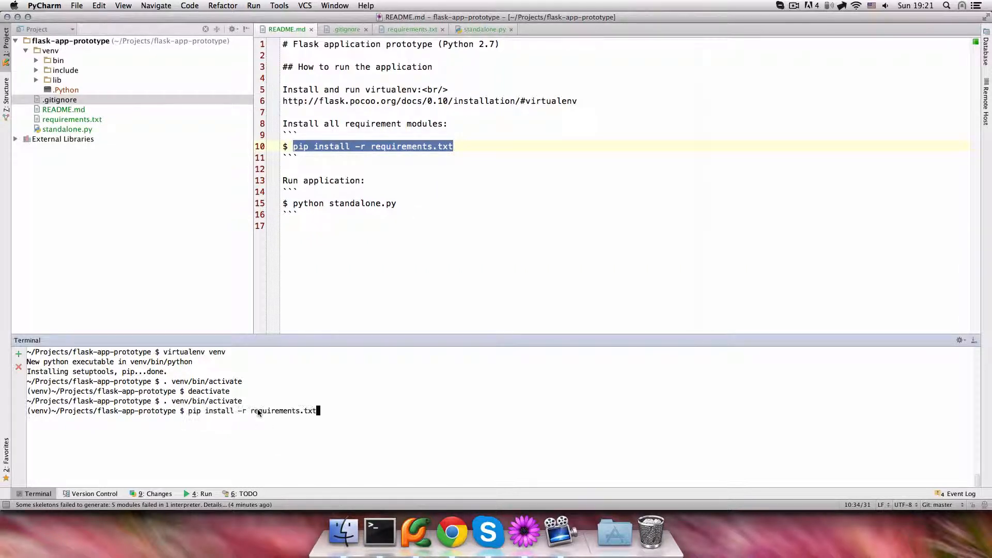
pyautogui.press('Return')
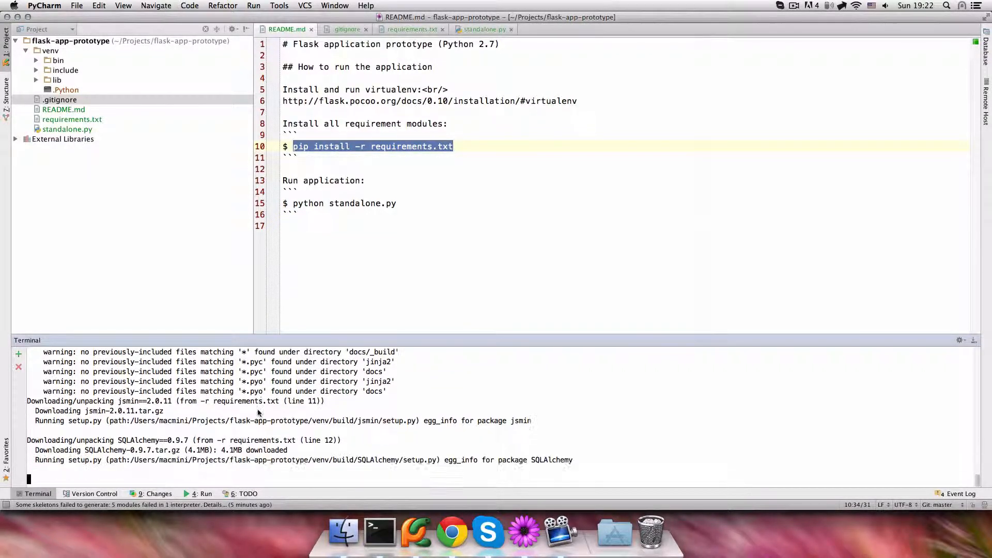
# - Inspect venv's bin and build folders while packages install, then return to the README
pyautogui.click(58, 60)
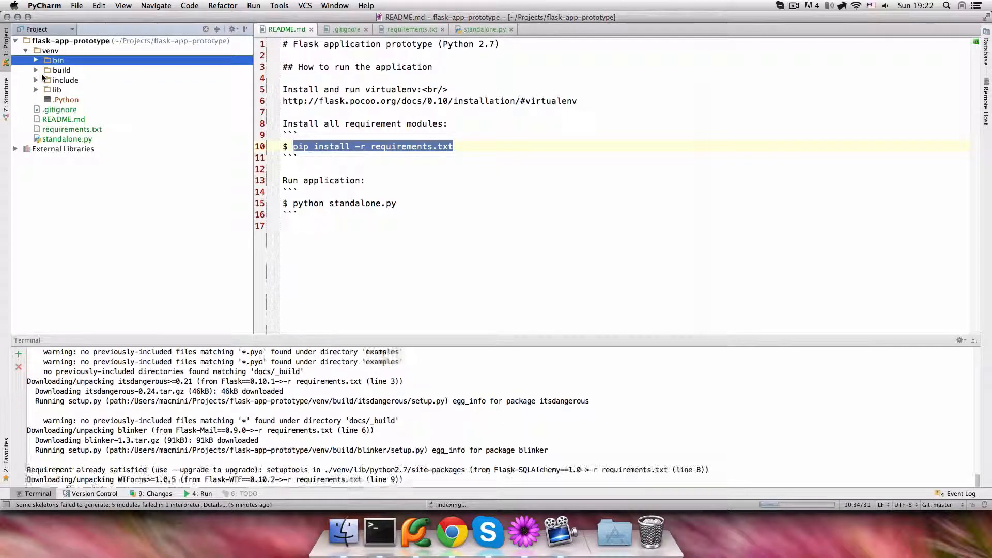
pyautogui.click(37, 71)
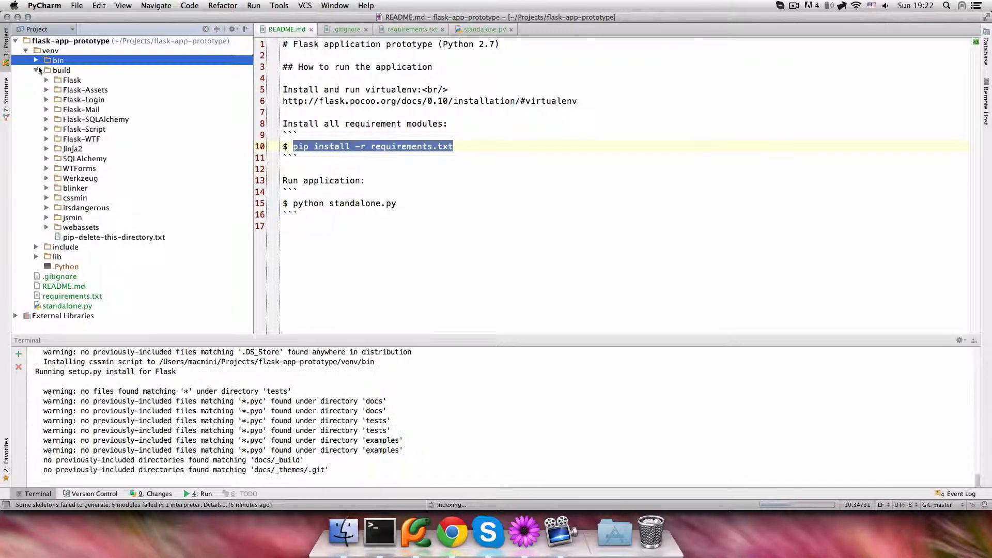
pyautogui.click(37, 71)
pyautogui.click(26, 50)
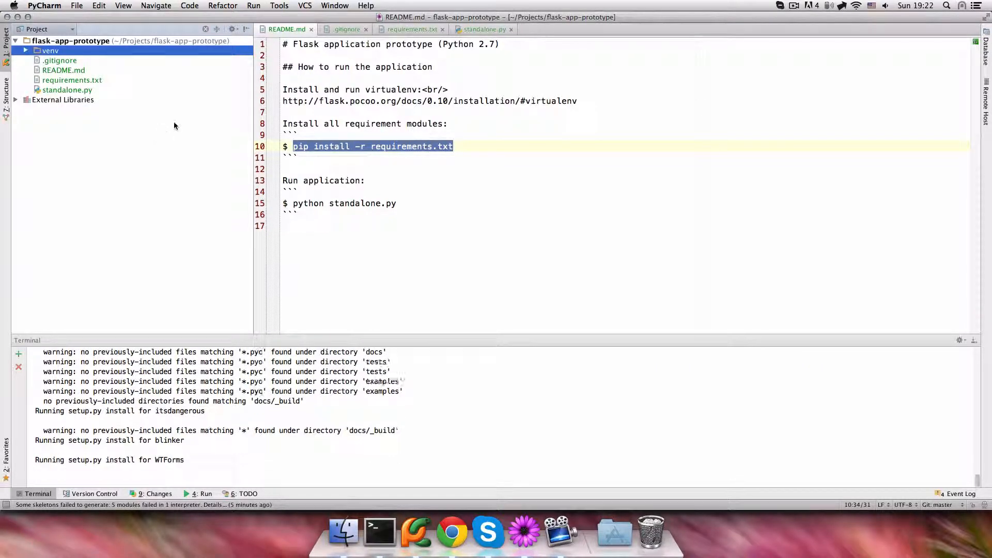
pyautogui.click(500, 159)
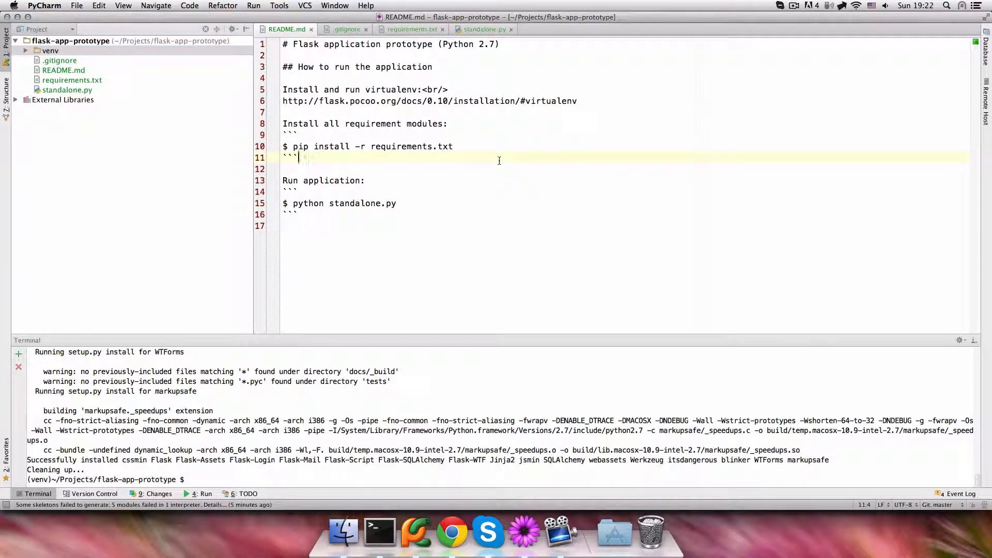
# - In Preferences > Project Interpreter, show all interpreters and edit the flask-app-prototype venv one
pyautogui.press('super+comma')
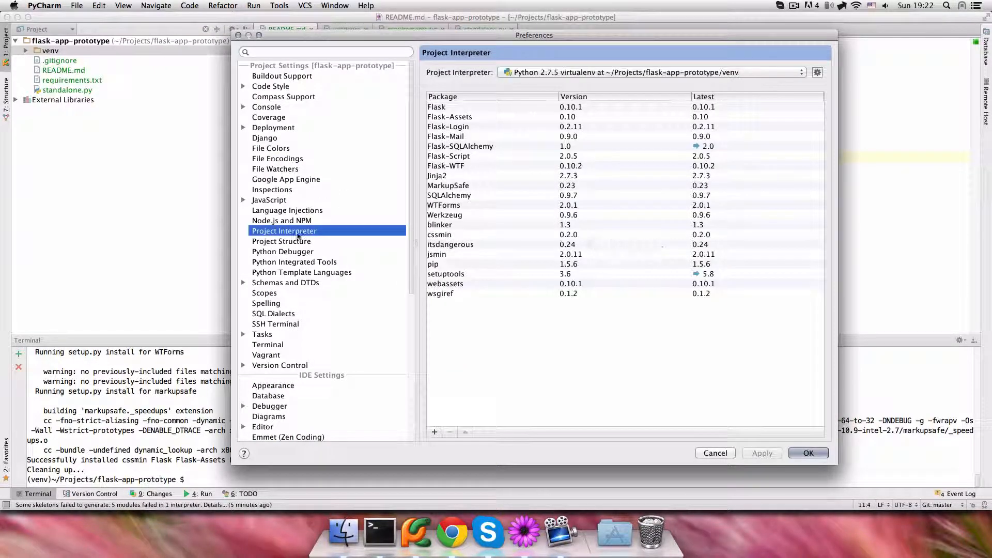
pyautogui.click(611, 75)
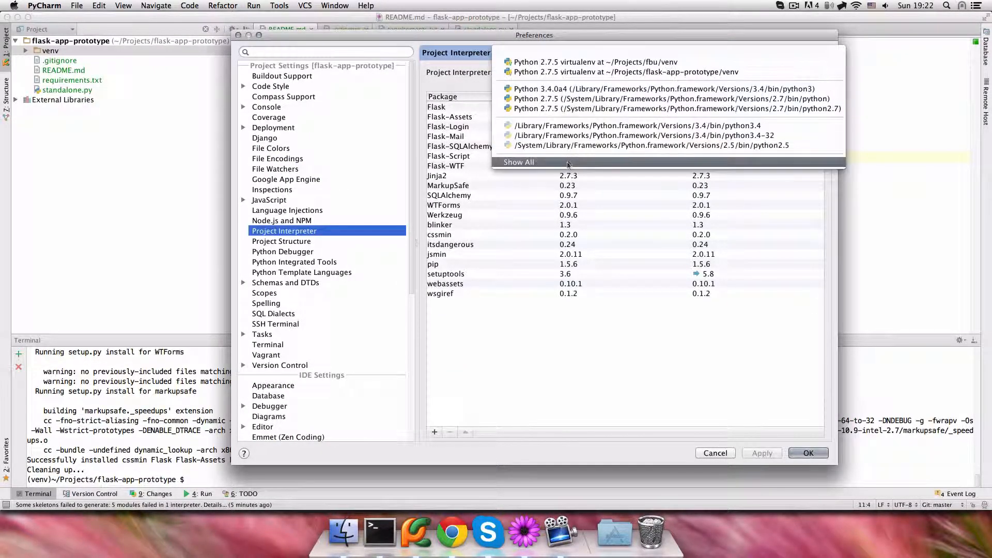
pyautogui.click(568, 163)
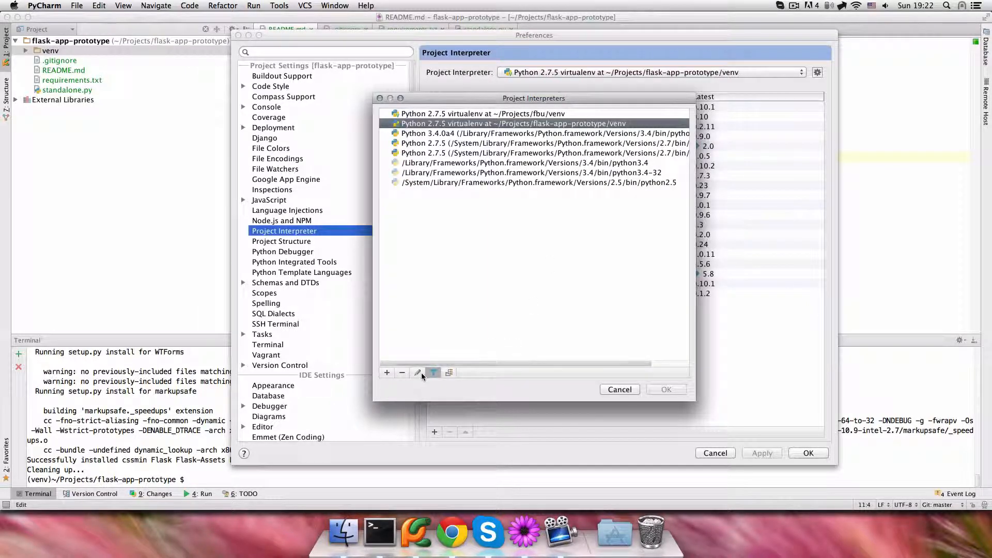
pyautogui.click(415, 373)
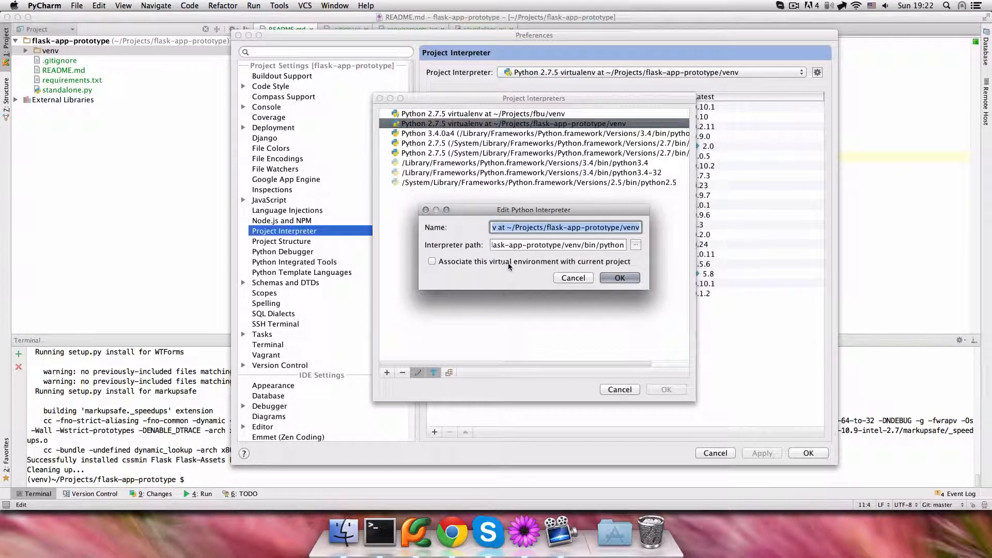
# - Associate the venv virtual environment with the current project and close Preferences
pyautogui.click(433, 262)
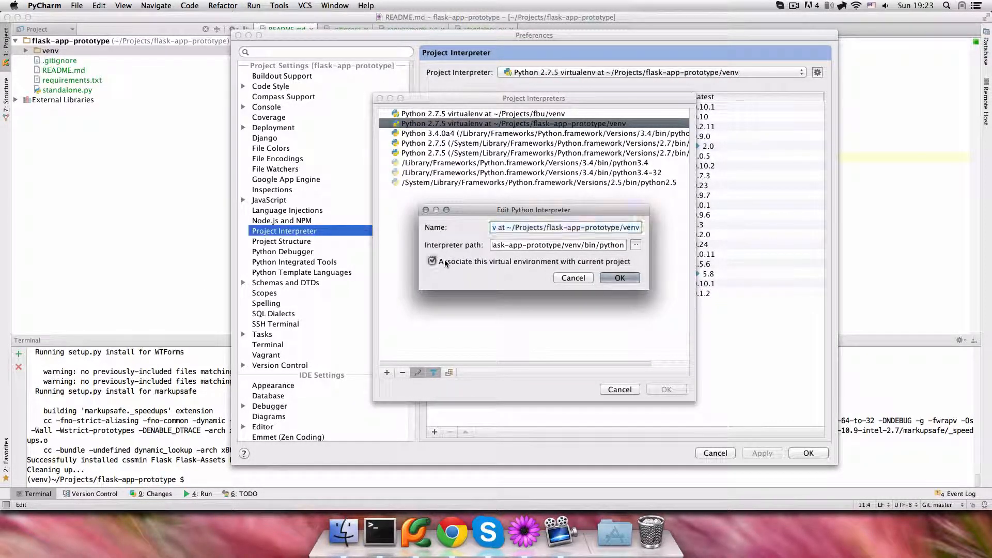
pyautogui.click(620, 278)
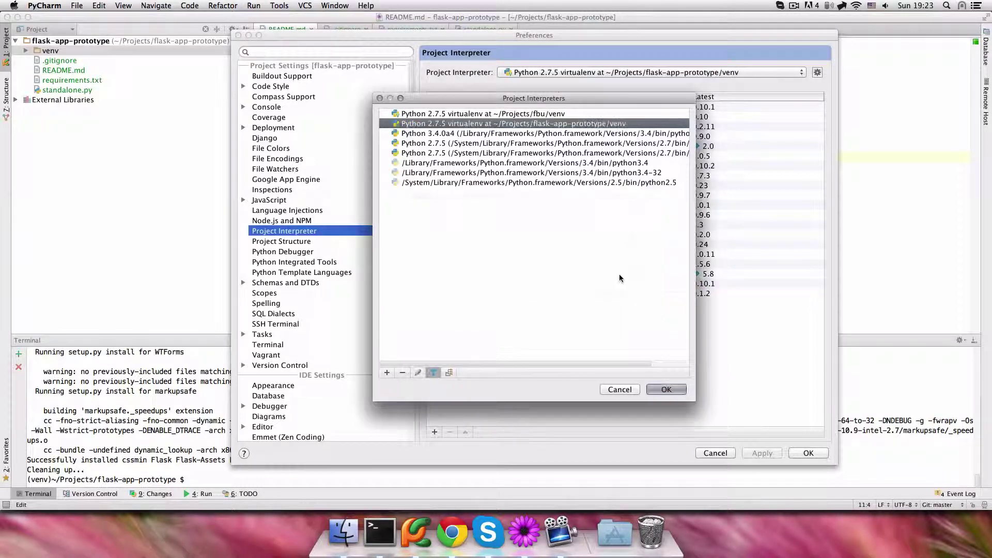
pyautogui.click(656, 392)
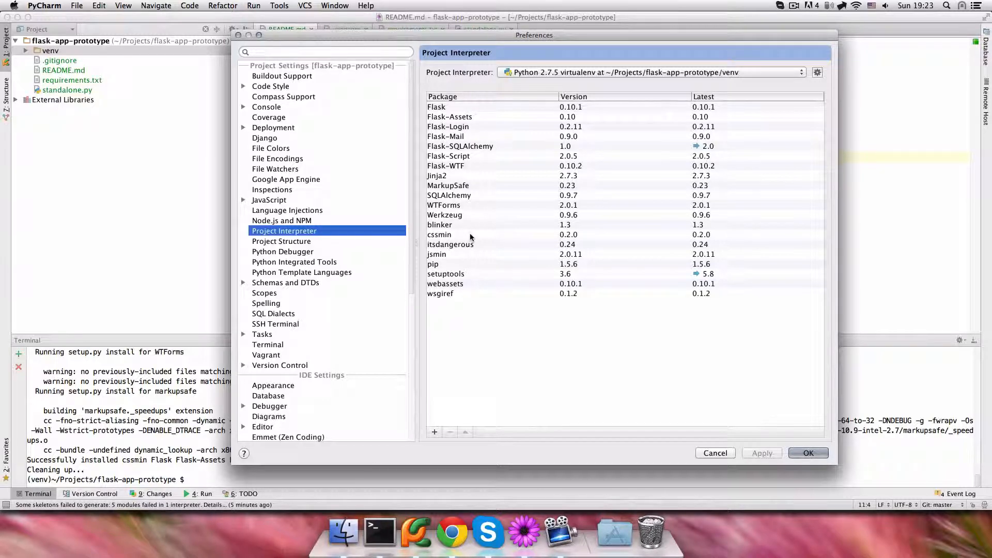
pyautogui.moveTo(327, 37); pyautogui.dragTo(529, 27)
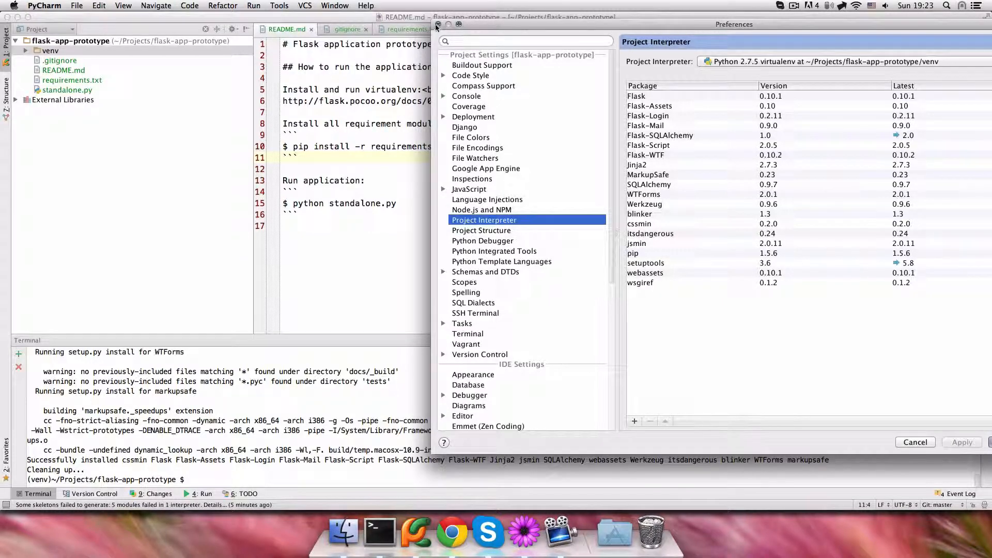
pyautogui.click(437, 25)
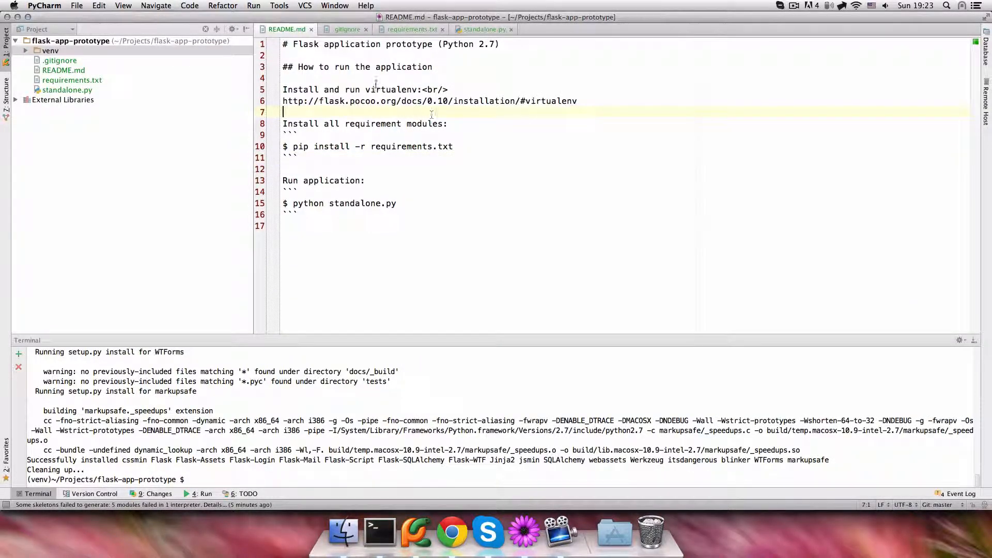
pyautogui.click(256, 11)
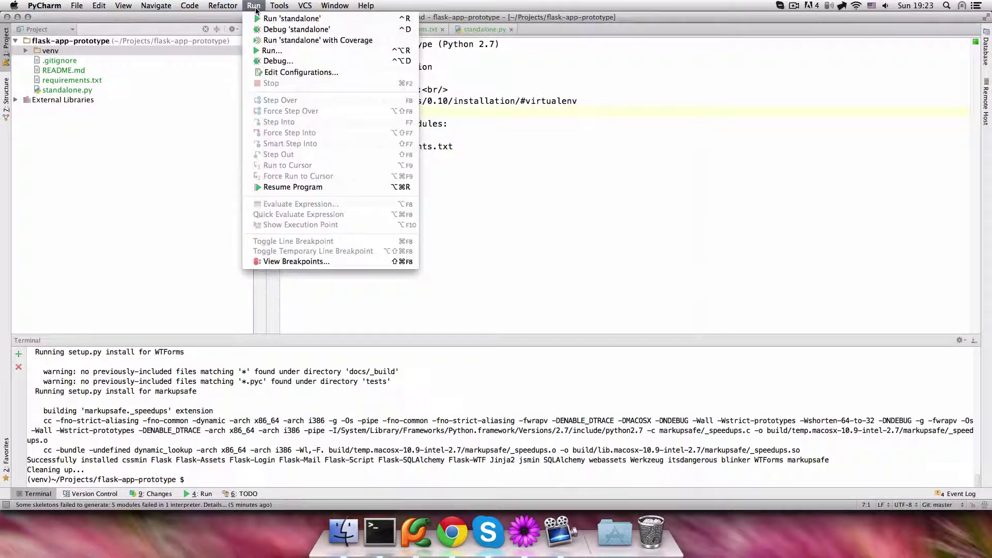
pyautogui.click(267, 71)
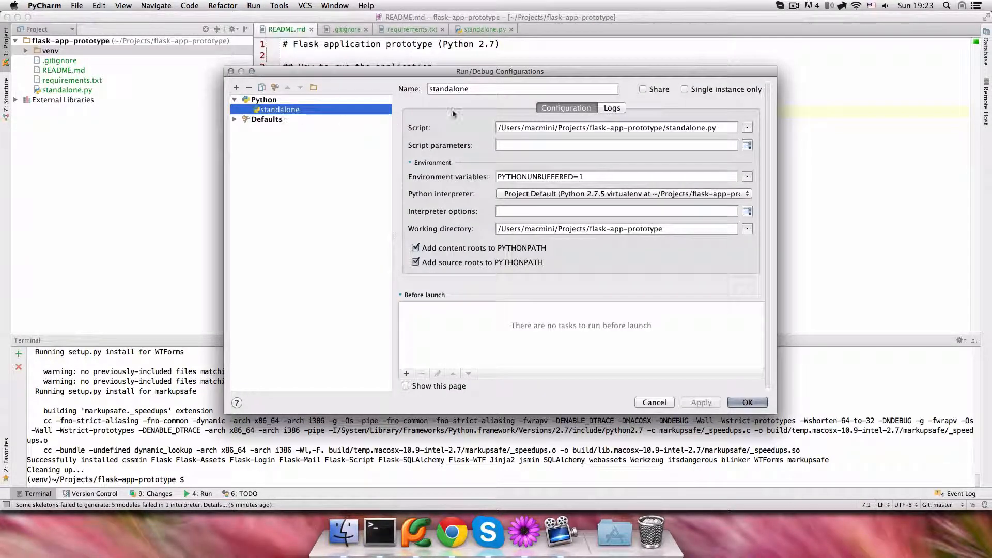
pyautogui.doubleClick(441, 90)
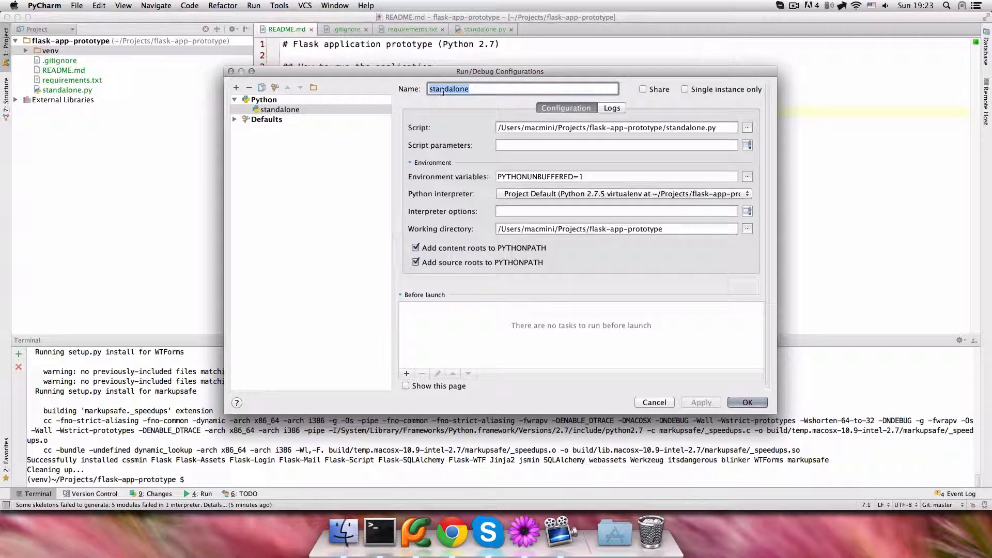
pyautogui.press('Tab')
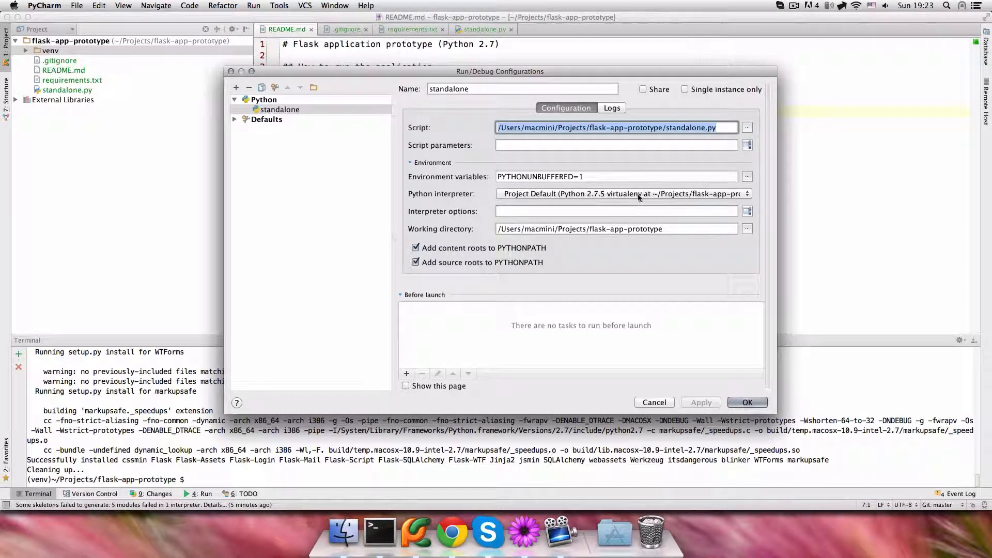
# - Run the standalone configuration from Run > Run... to start the Flask server
pyautogui.click(747, 403)
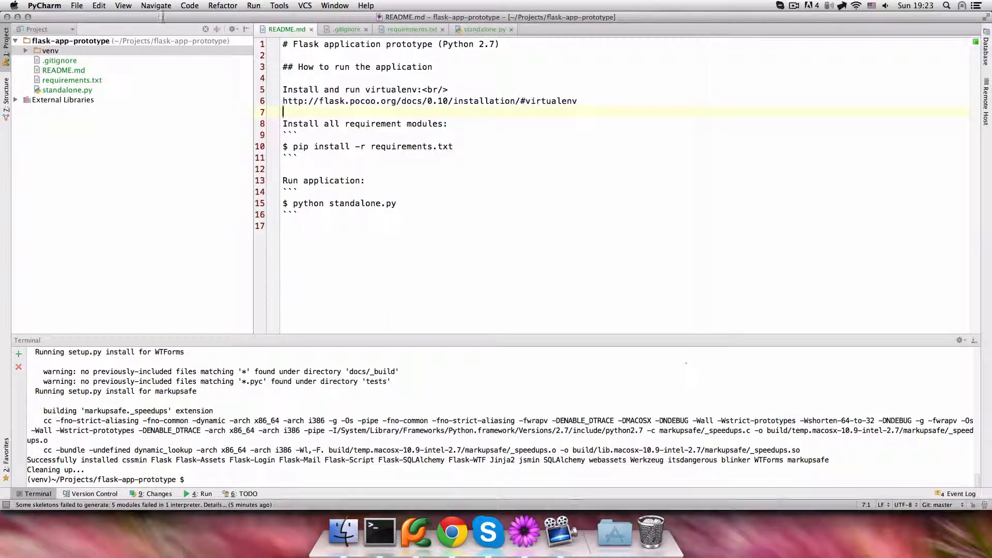
pyautogui.click(255, 7)
pyautogui.click(287, 67)
pyautogui.click(304, 257)
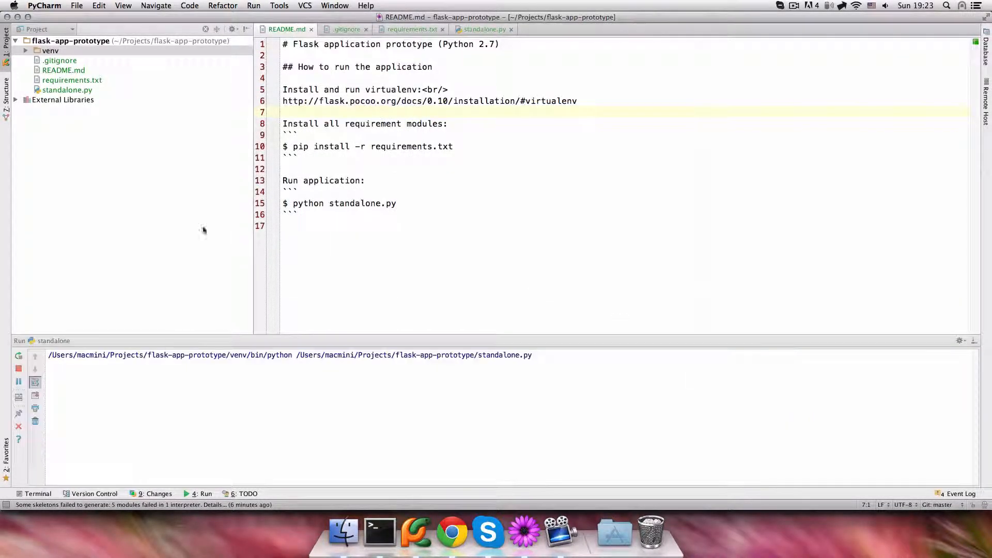
pyautogui.click(48, 356)
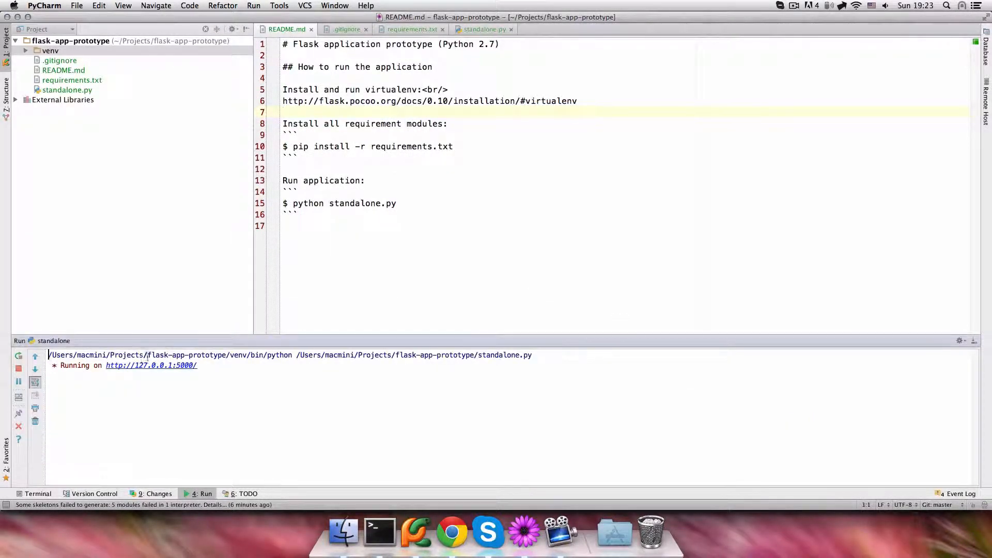
pyautogui.moveTo(293, 356); pyautogui.dragTo(45, 356)
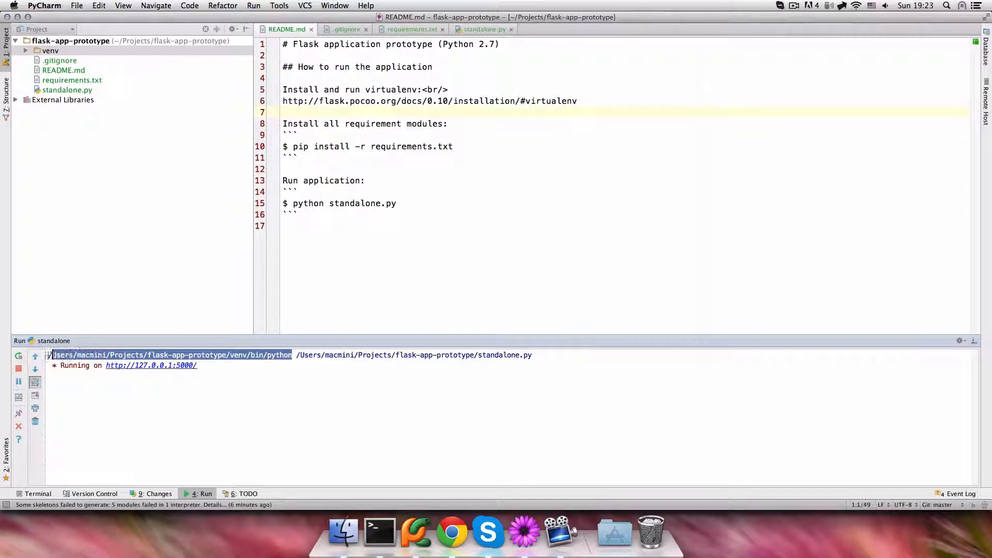
pyautogui.moveTo(198, 365)
pyautogui.mouseDown()
pyautogui.moveTo(117, 365)
pyautogui.moveTo(452, 531)
pyautogui.mouseUp()
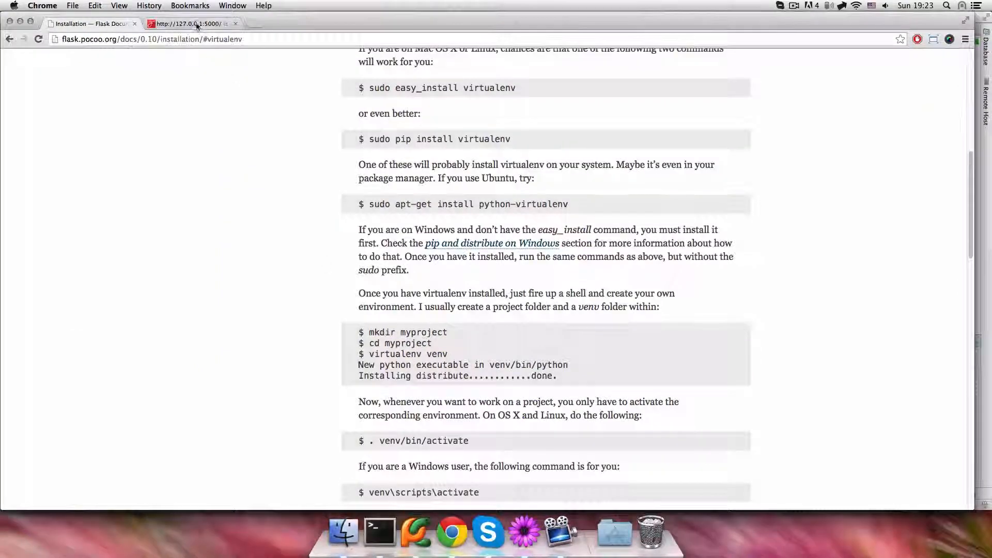
# - Reload 127.0.0.1:5000 in Chrome to show 'Hello World!'
pyautogui.press('Return')
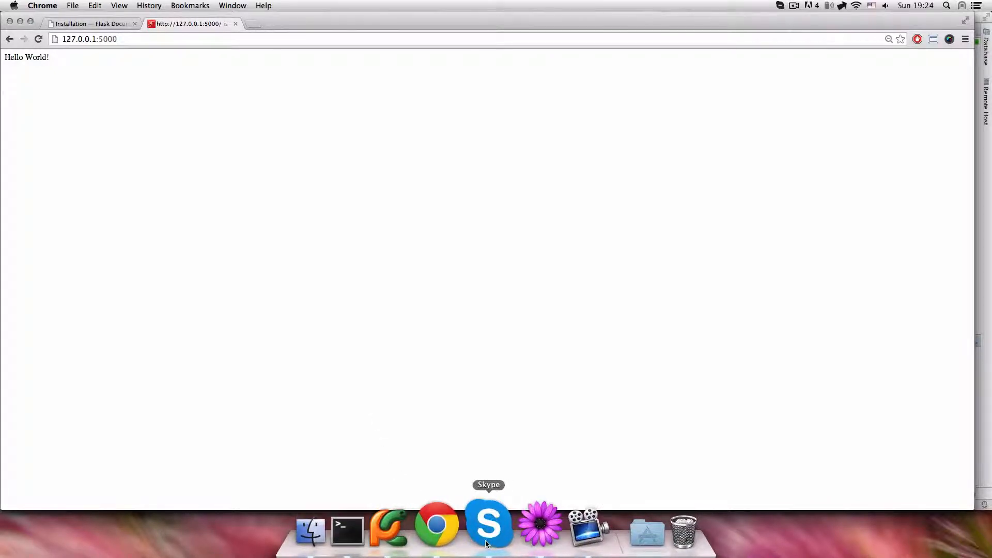
pyautogui.click(559, 539)
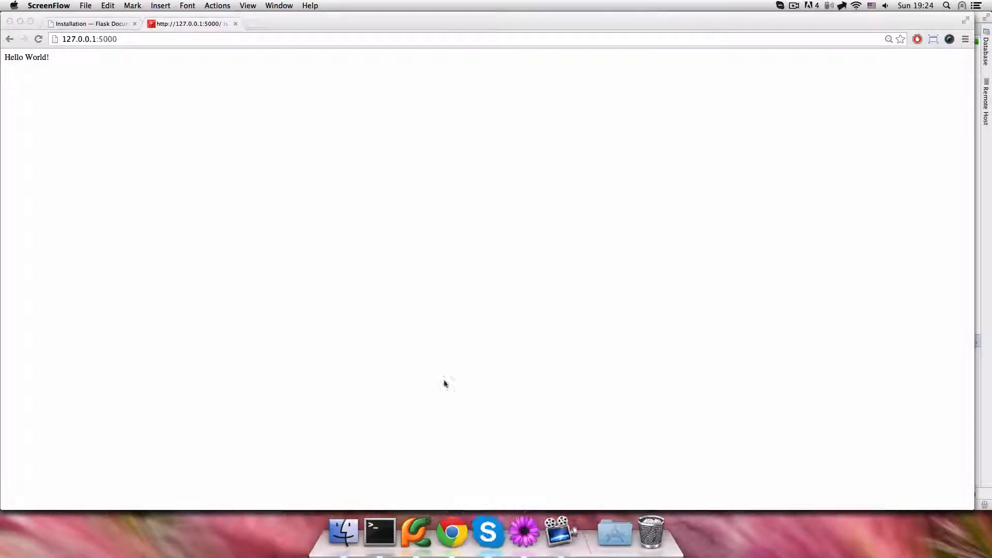